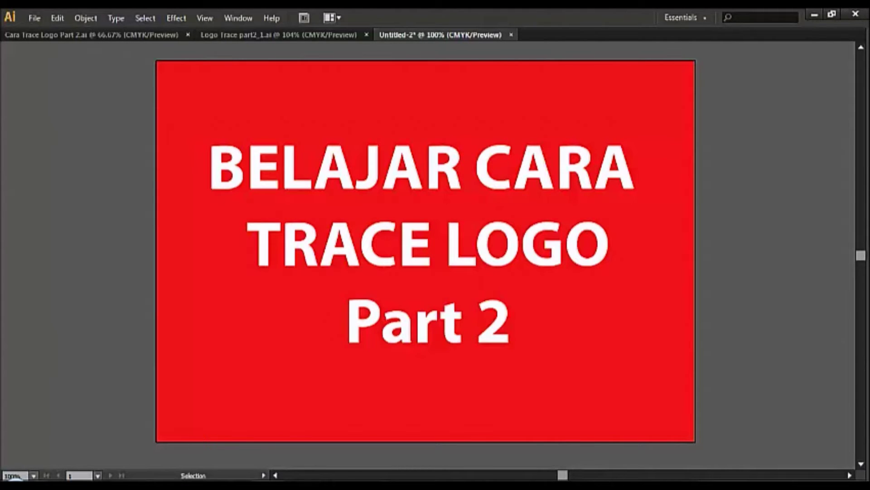
Switch to the Logo Trace part2_1 document and compare the phone photo of the logo with its redrawn master version.
key("ctrl+Tab")
key("space")
left_click_drag(798, 355, 779, 359)
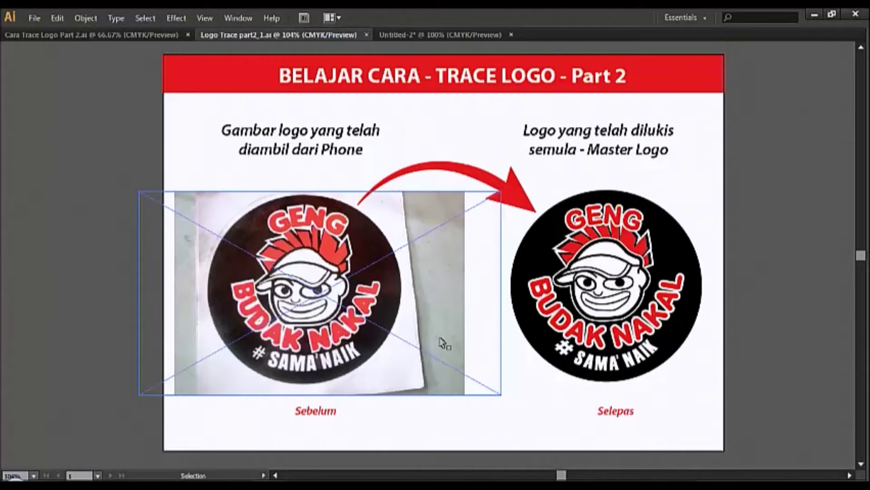
left_click(470, 463)
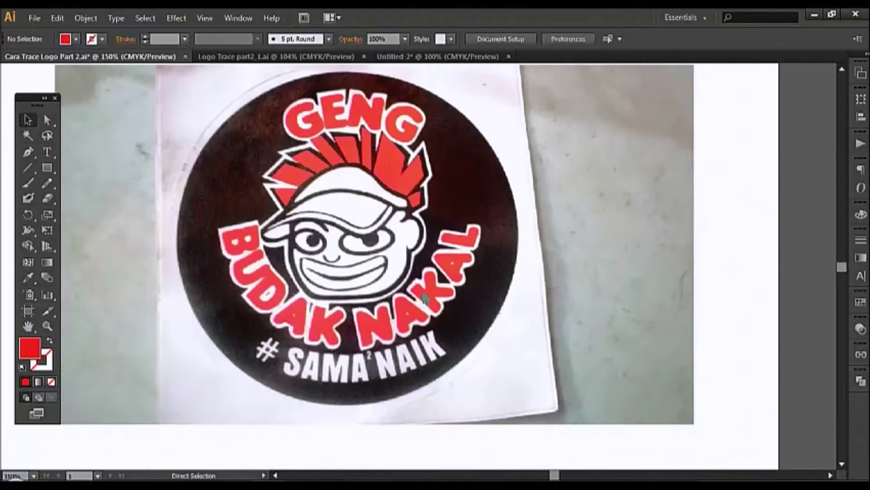
Draw a circle with the Ellipse tool, matching the height of the black disc in the logo photo.
key("ctrl+1")
mouse_move(441, 197)
left_mouse_down()
mouse_move(422, 319)
mouse_move(363, 214)
mouse_move(397, 179)
left_mouse_up()
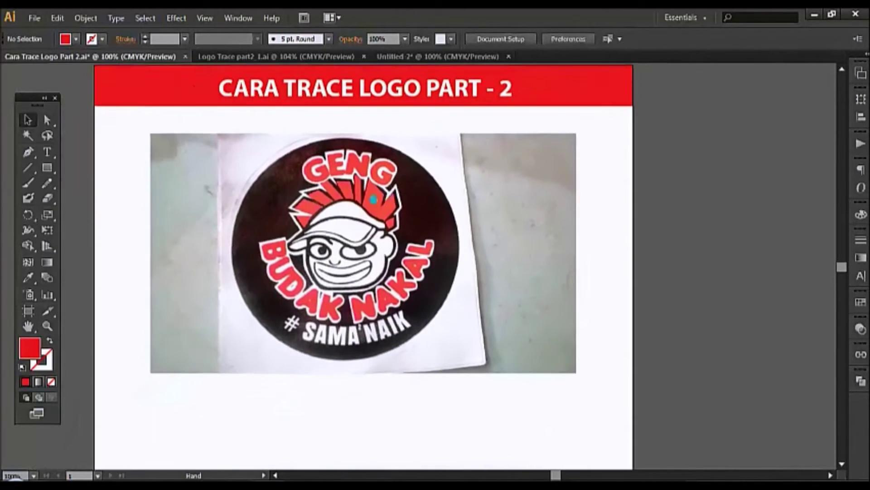
left_click_drag(48, 171, 78, 196)
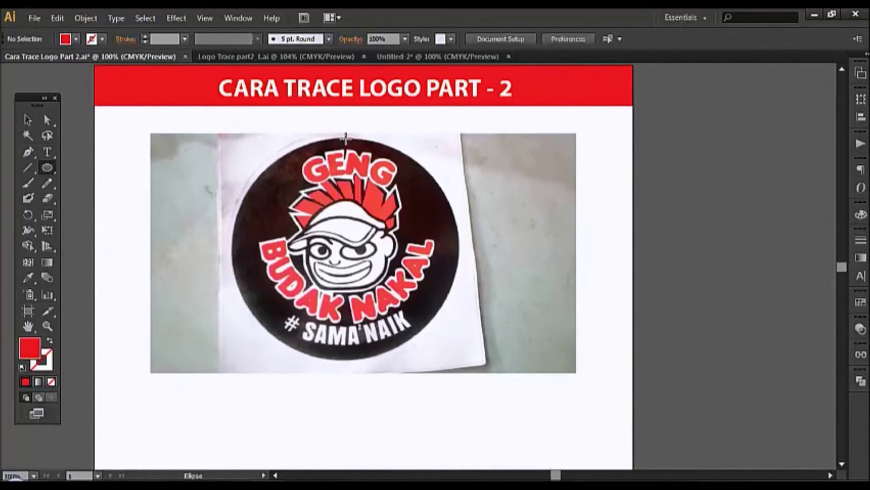
left_click_drag(345, 138, 348, 361)
key("ctrl+z")
left_click_drag(342, 137, 349, 361)
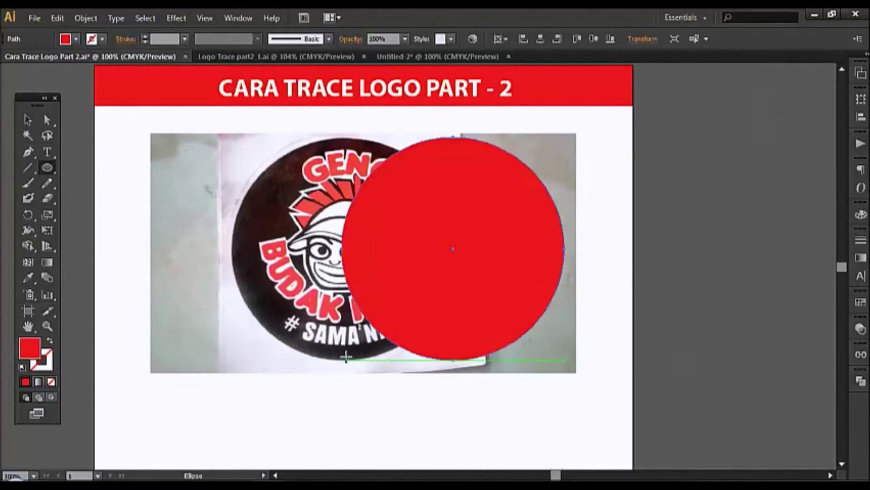
Swap the circle's red fill for a red outline and align the circle with the black disc in the logo photo.
left_click(28, 120)
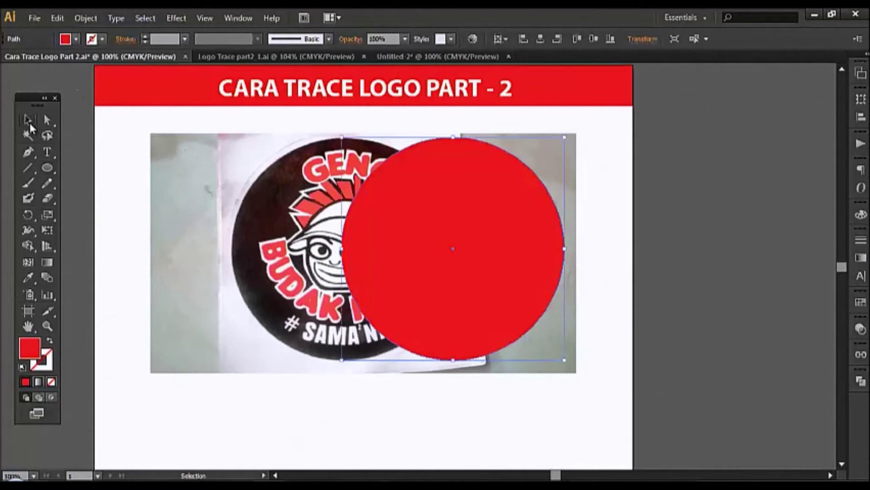
left_click(50, 341)
left_click(47, 362)
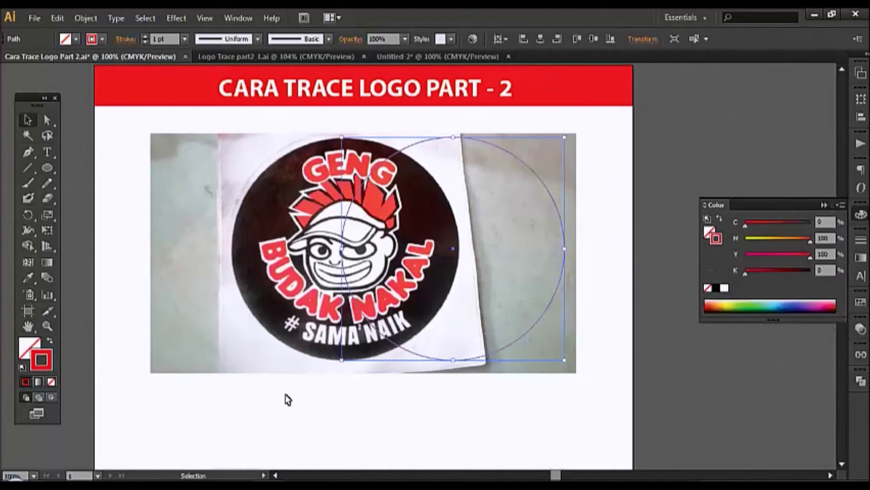
left_click(404, 418)
left_click_drag(507, 350, 398, 353)
left_click(431, 435)
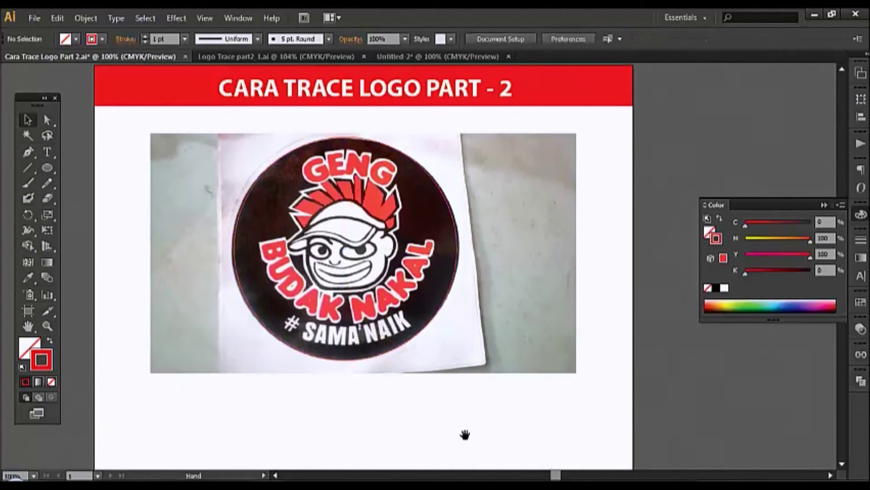
Move the circle outline from the logo's black disc straight down to the blank area below the photo.
left_click_drag(464, 435, 418, 431)
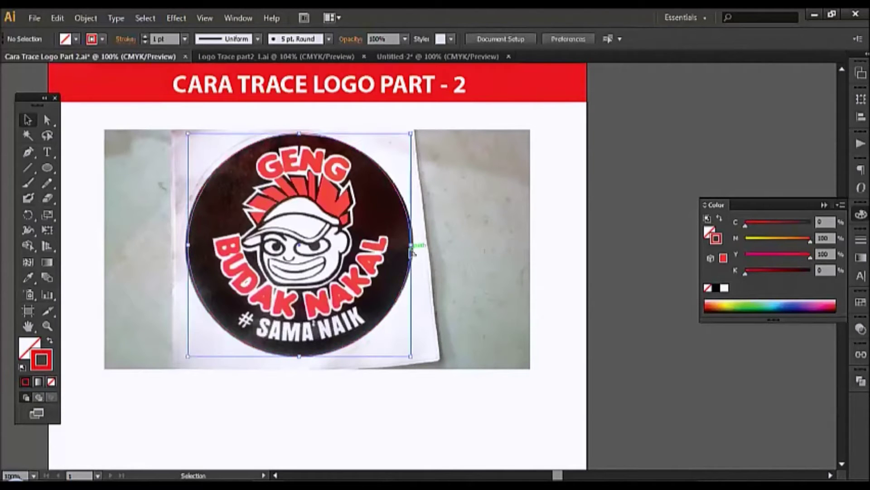
left_click(410, 251)
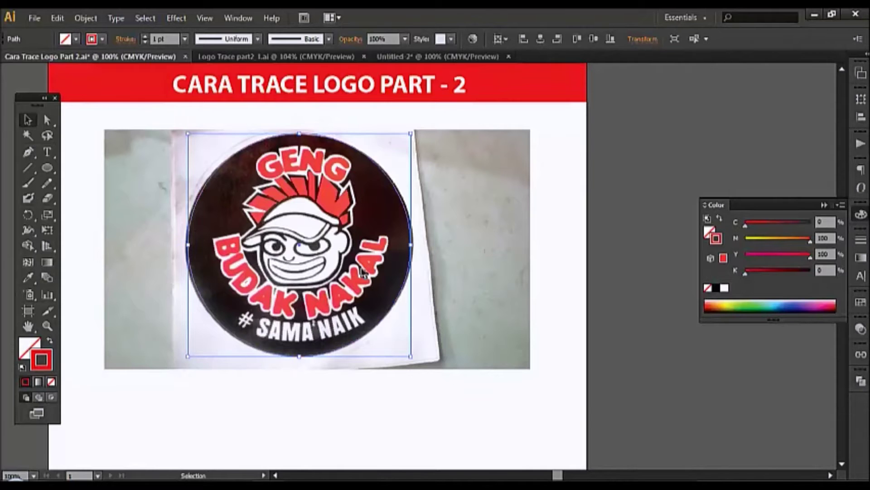
scroll(362, 271, "down", 1)
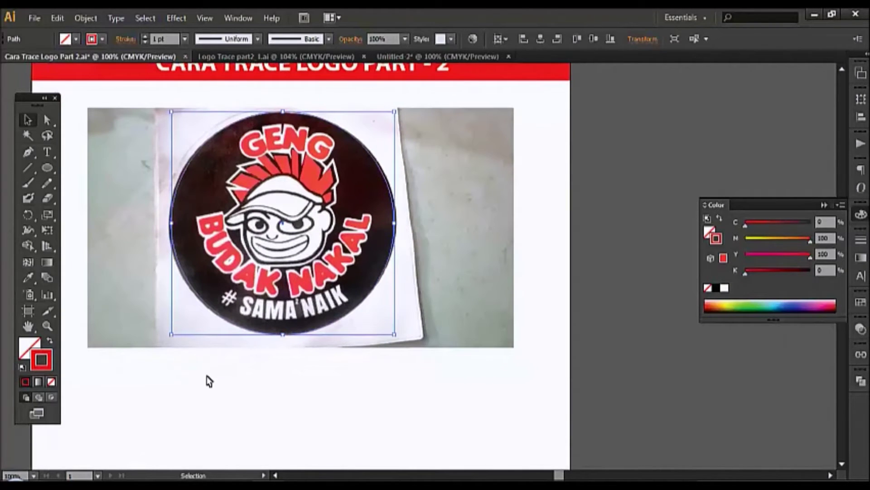
left_click(209, 380)
key("space")
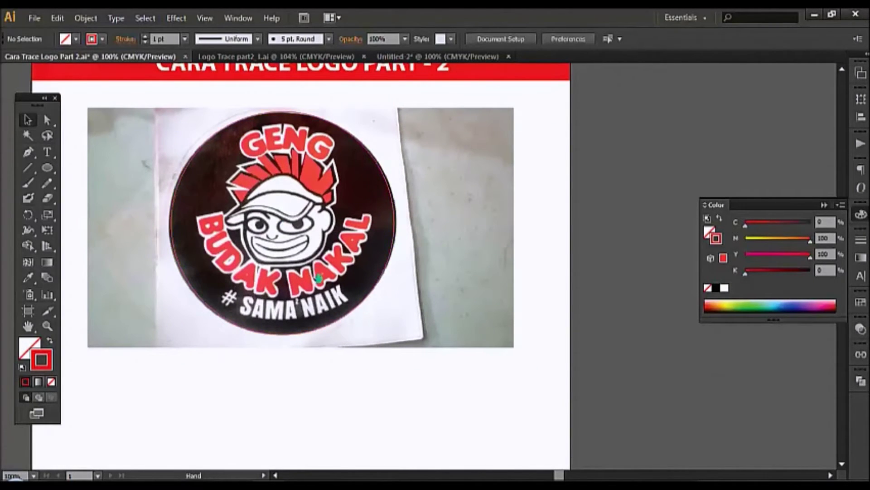
left_click_drag(371, 259, 452, 154)
scroll(458, 132, "up", 1)
left_click_drag(468, 96, 466, 362)
key("space")
left_click_drag(520, 326, 520, 370)
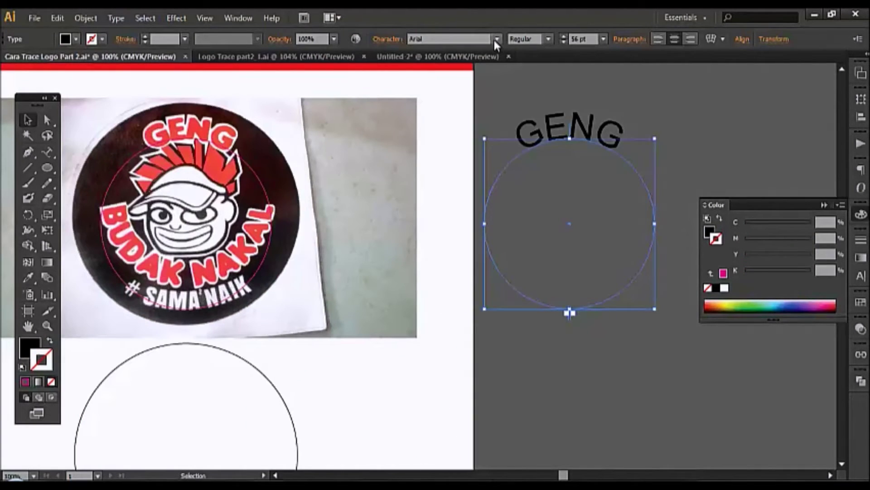
Change the curved GENG text's font to Arial Rounded MT Bold and open the character settings.
left_click(498, 39)
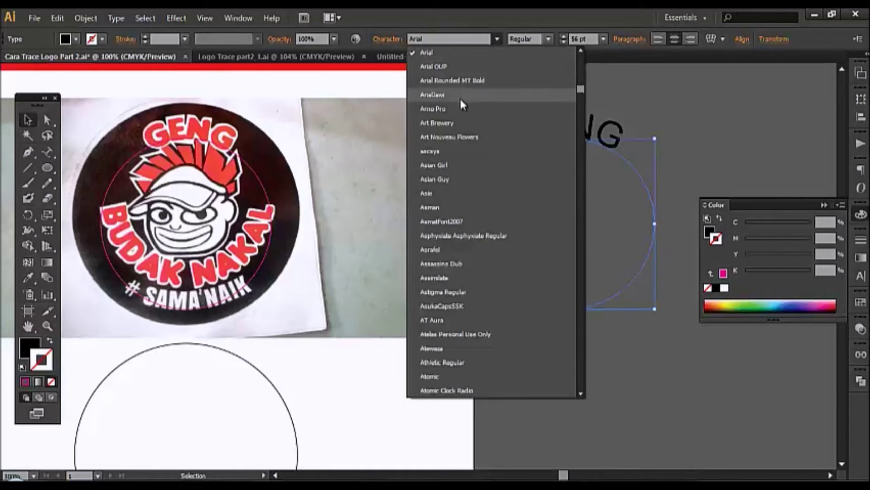
left_click(442, 82)
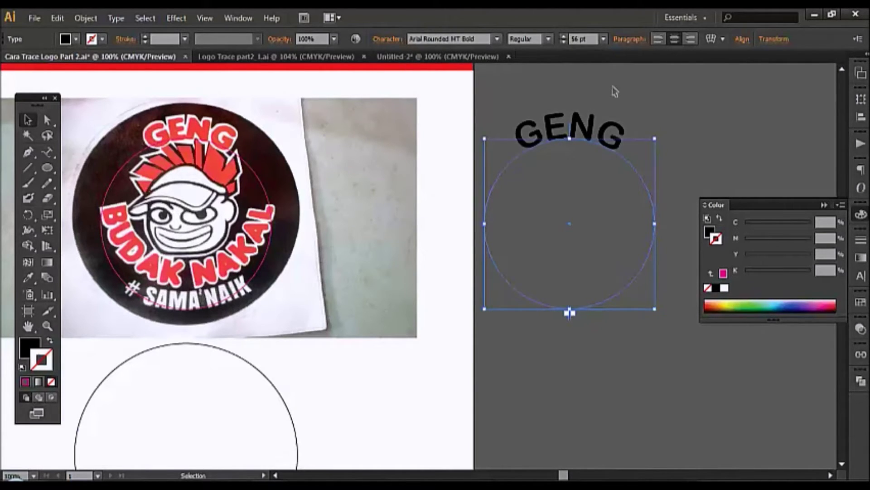
left_click(860, 277)
left_click(610, 382)
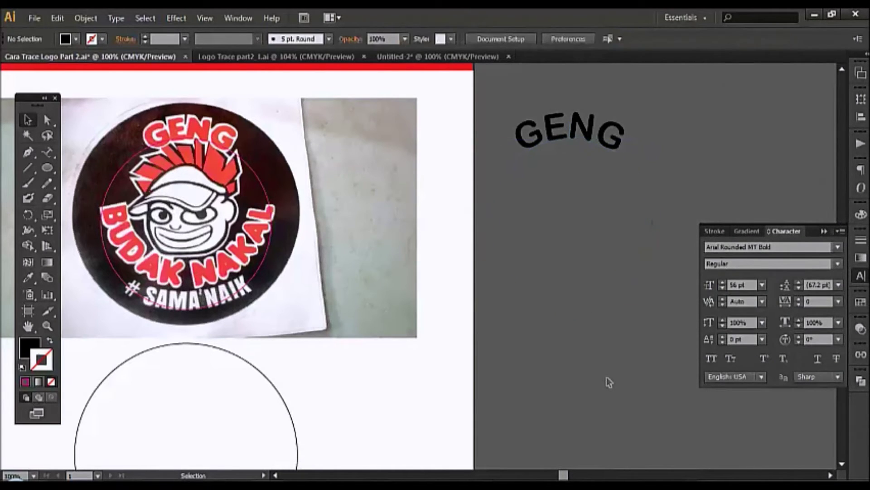
Move the curved GENG text over the matching lettering in the logo photo and reduce its size to 45 pt.
left_click(562, 136)
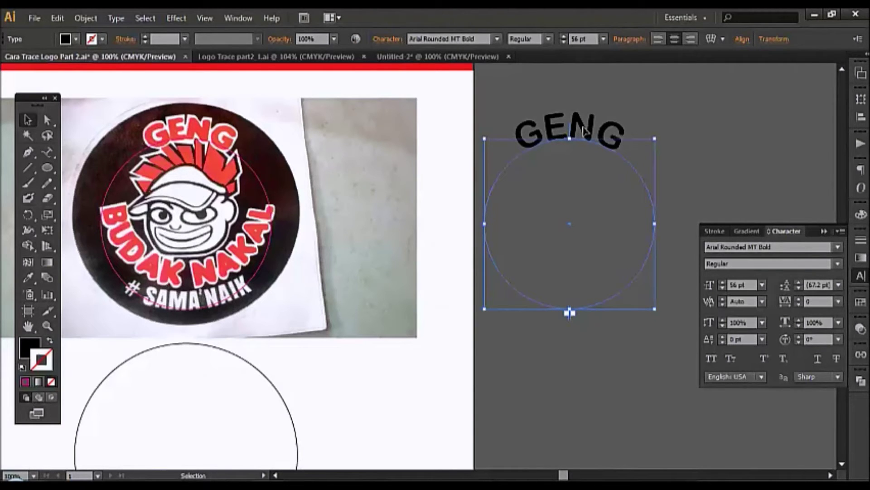
left_click_drag(583, 131, 202, 141)
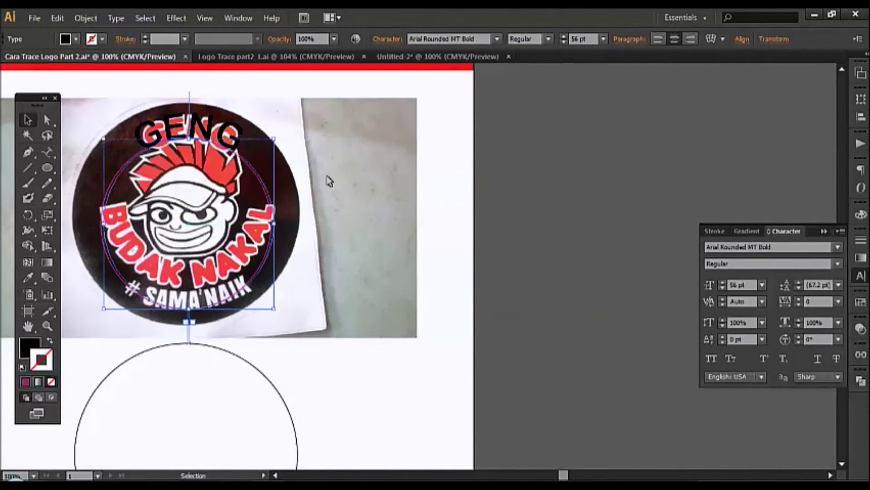
left_click(563, 43)
left_click(563, 43)
left_click(562, 42)
left_click(562, 42)
left_click(562, 42)
left_click(562, 43)
left_click(562, 43)
left_click(562, 43)
left_click(562, 42)
left_click(562, 43)
left_click(562, 43)
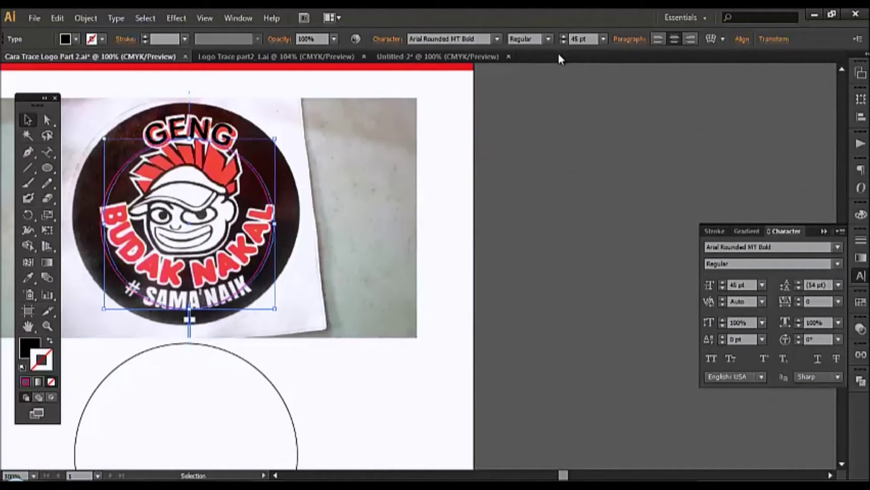
left_click(450, 172)
Move the curved GENG text down into the upper part of the circle outline below the photo.
left_click_drag(350, 162, 322, 116)
left_click_drag(244, 115, 242, 333)
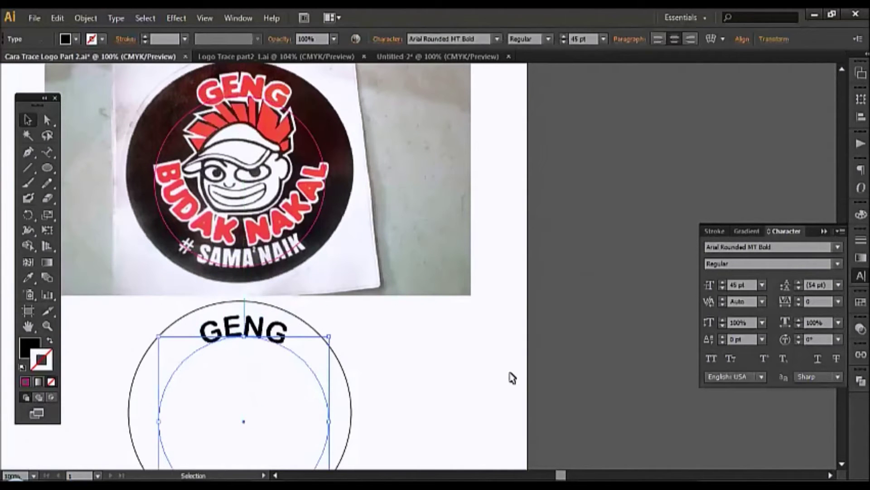
left_click(593, 363)
left_click_drag(502, 342, 482, 295)
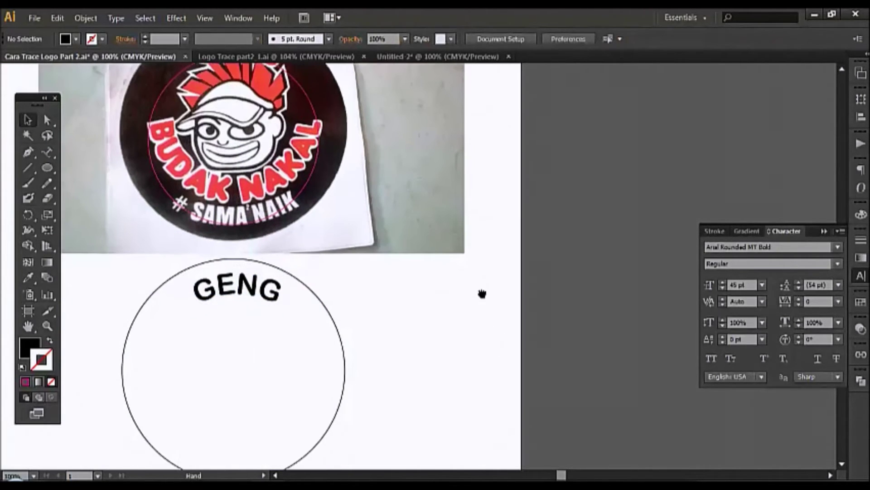
scroll(263, 294, "up", 1)
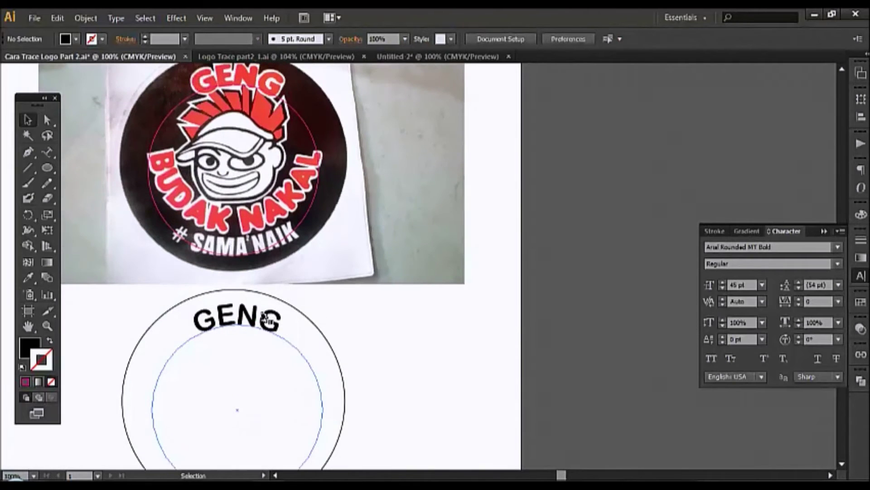
left_click(210, 331)
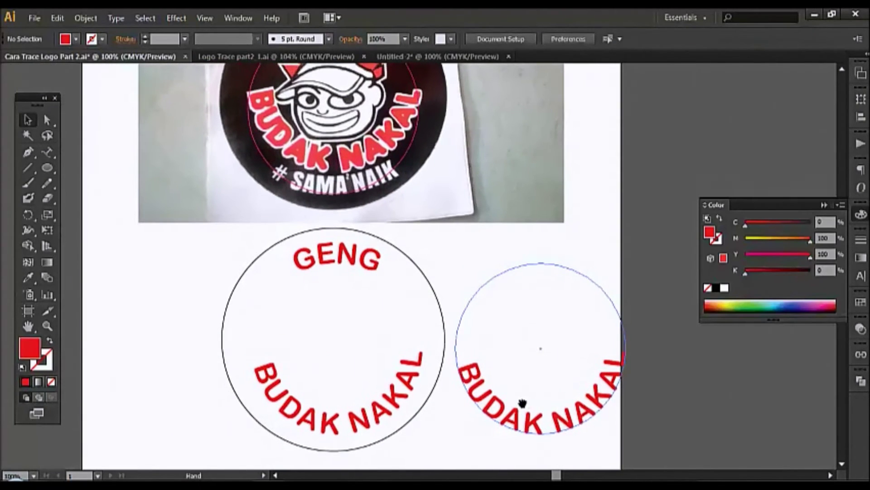
Nudge the curved BUDAK NAKAL text up and slightly left inside the circle outline below the photo.
scroll(521, 404, "up", 1)
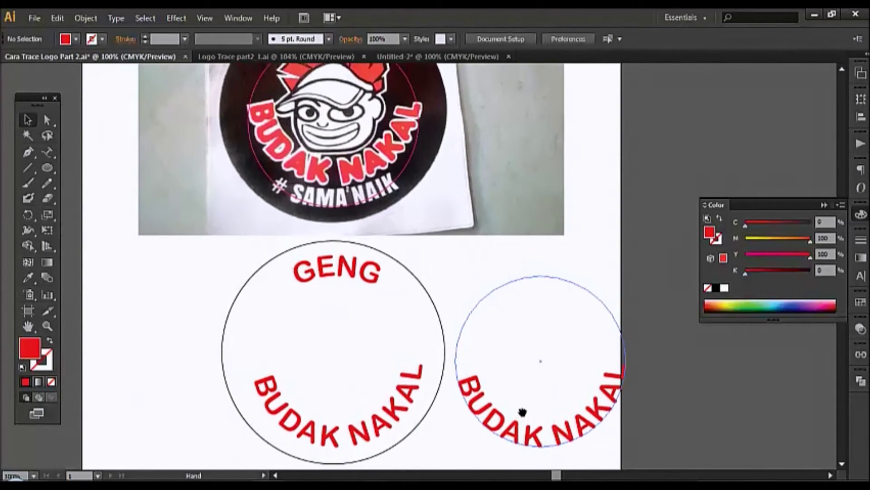
left_click(380, 421)
key("shift+Up")
key("shift+Up")
key("shift+Left")
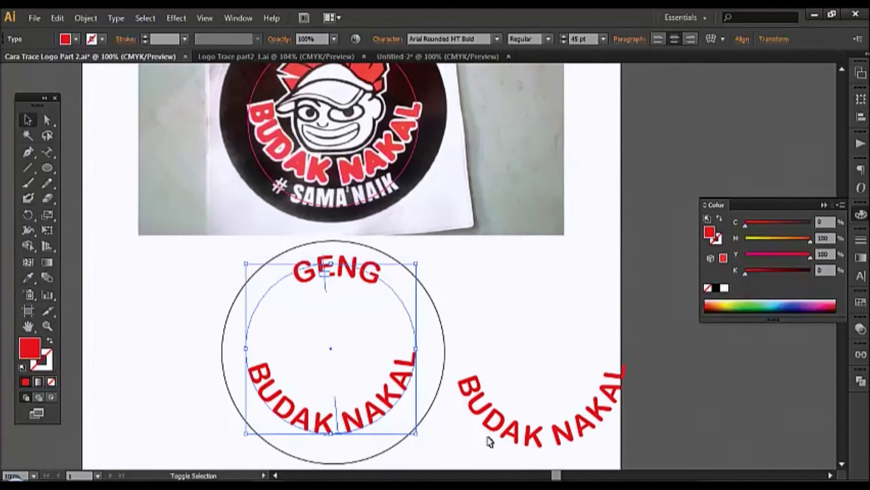
key("Up")
key("Up")
key("Right")
key("Right")
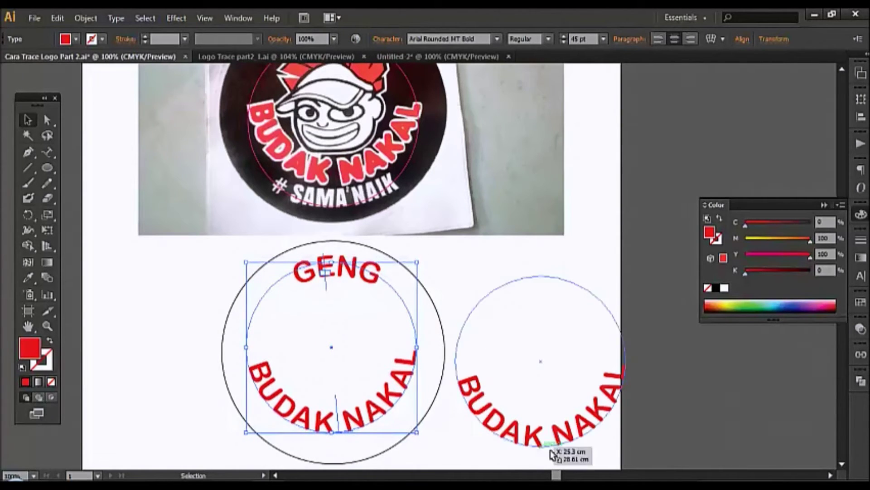
Try placing the curved BUDAK NAKAL text over the matching lettering in the logo photo.
left_click(616, 357)
left_click_drag(403, 381, 403, 129)
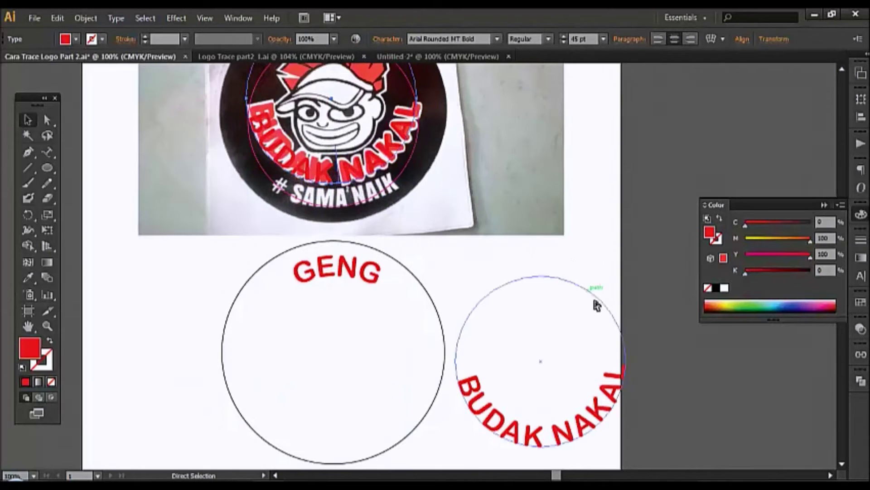
key("ctrl+z")
Adjust the BUDAK NAKAL text's position slightly along its circular path inside the circle outline.
scroll(534, 394, "down", 3)
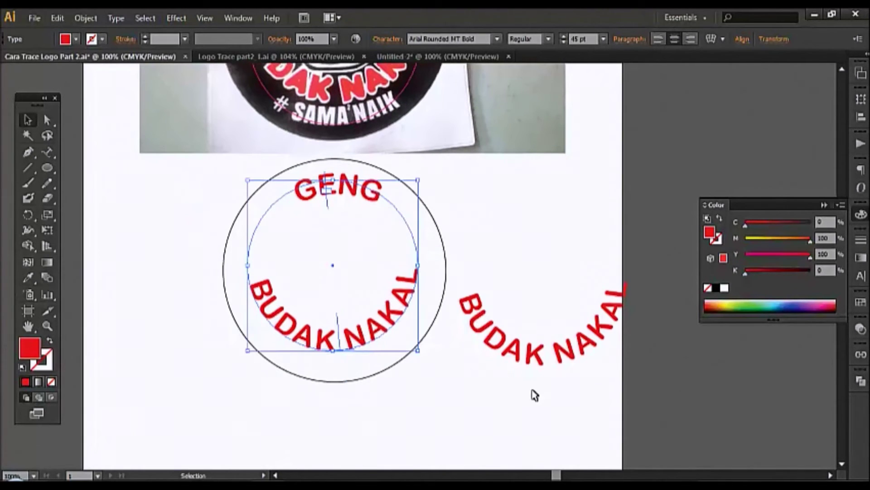
left_click(449, 387)
left_click(401, 321)
left_click_drag(339, 322, 334, 327)
left_click(674, 408)
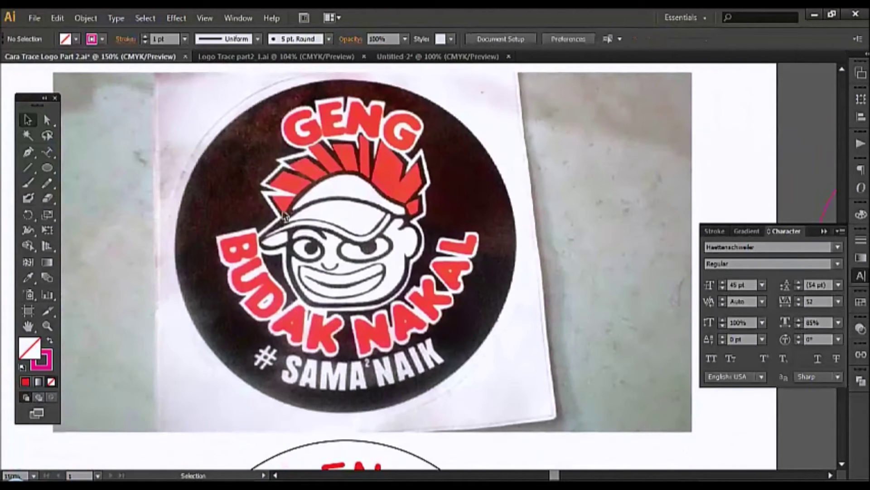
Trace the right end of the red mohawk in the logo photo with straight Pen tool segments, starting at the small spike beside the cap.
key("ctrl+equal")
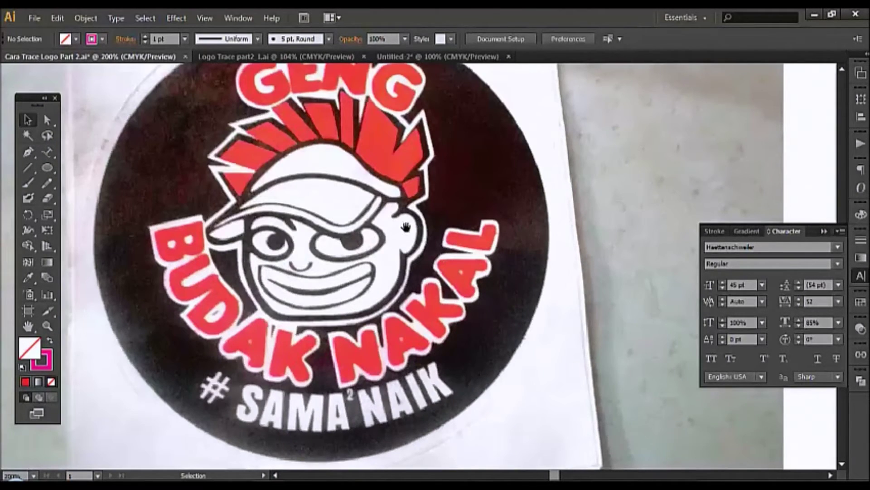
left_click_drag(293, 155, 329, 199)
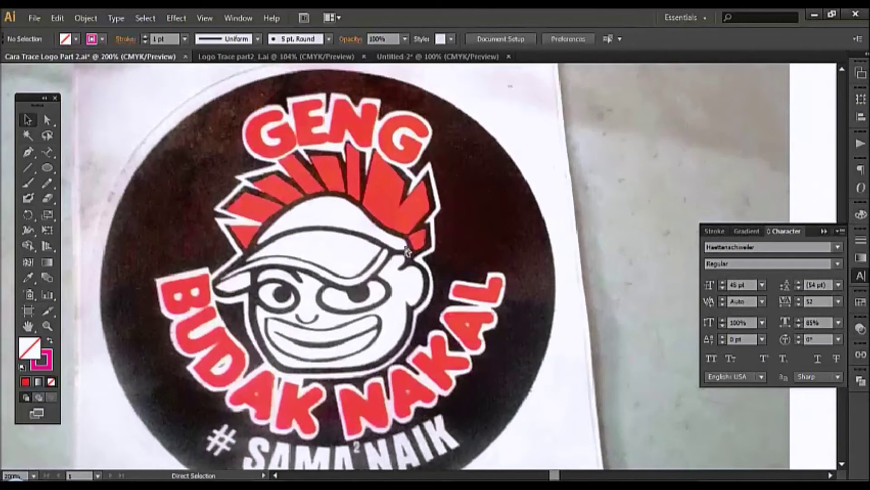
key("ctrl+equal")
left_click_drag(419, 238, 417, 214)
left_click_drag(502, 307, 522, 269)
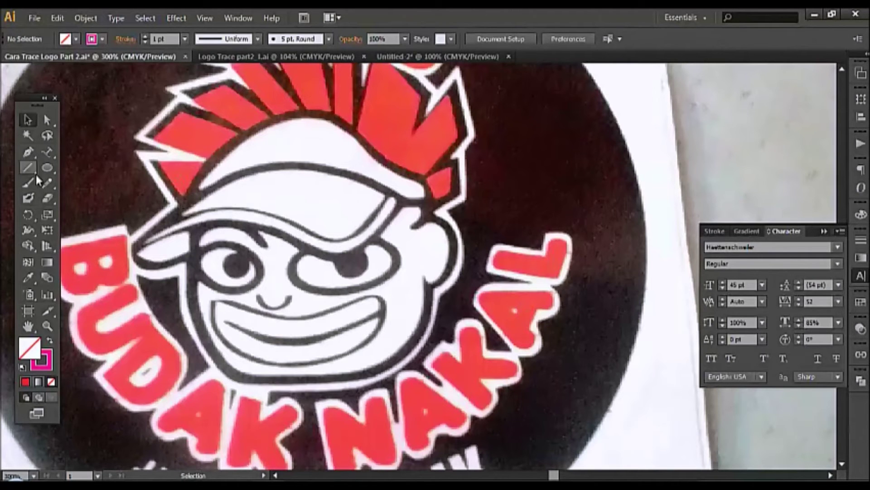
left_click(29, 156)
left_click_drag(425, 254, 465, 273)
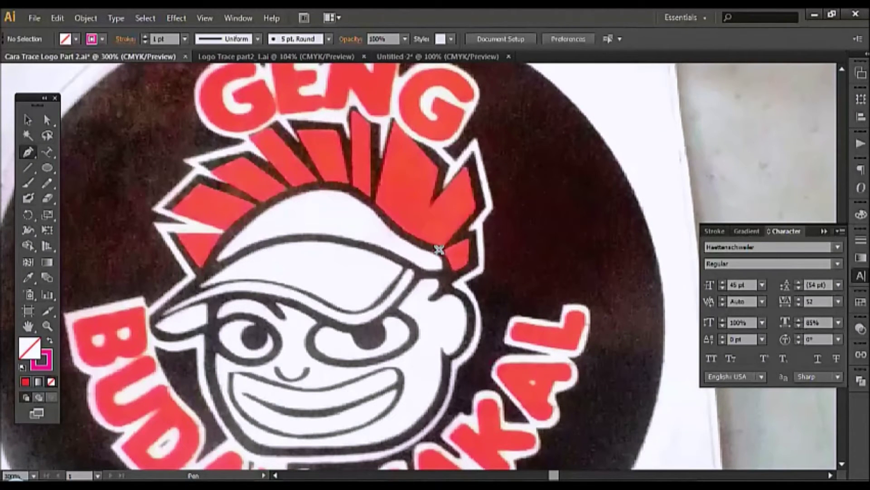
left_click(448, 274)
left_click(469, 263)
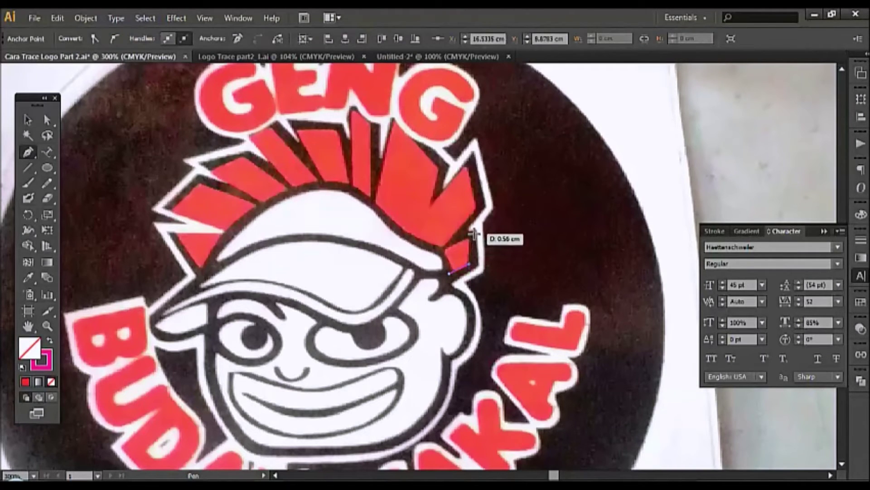
left_click(469, 236)
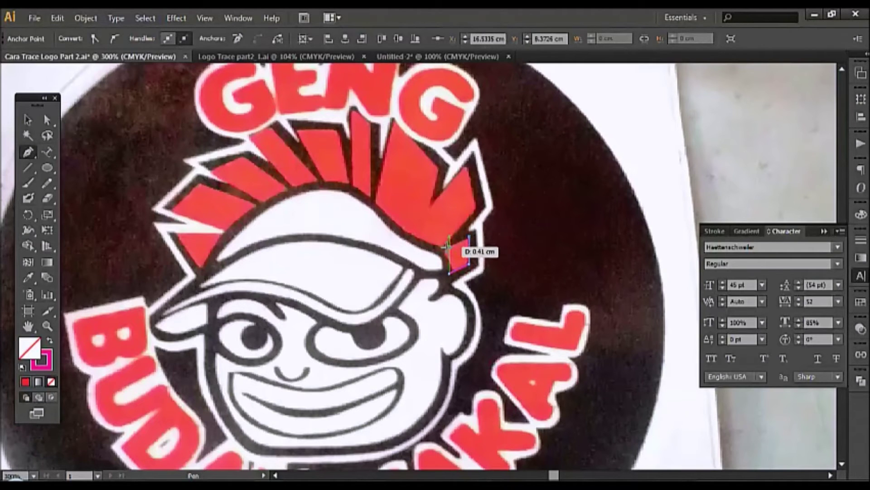
left_click(443, 247)
left_click(476, 209)
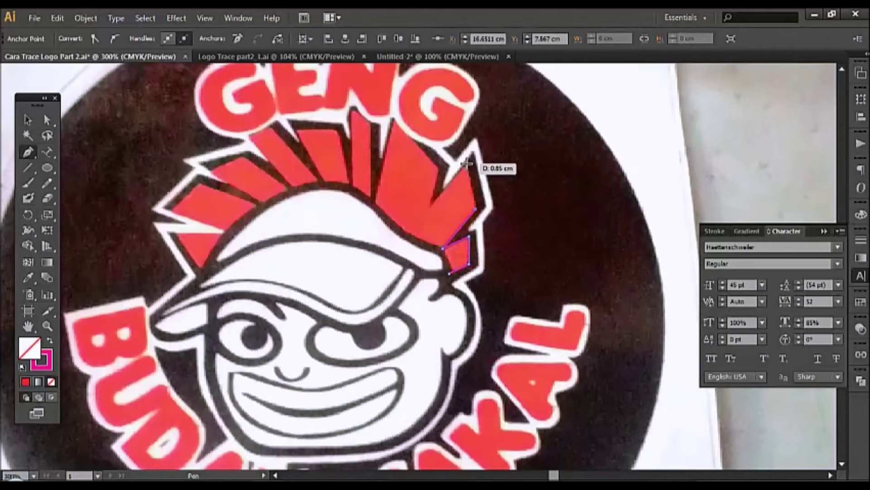
left_click(467, 163)
left_click(431, 205)
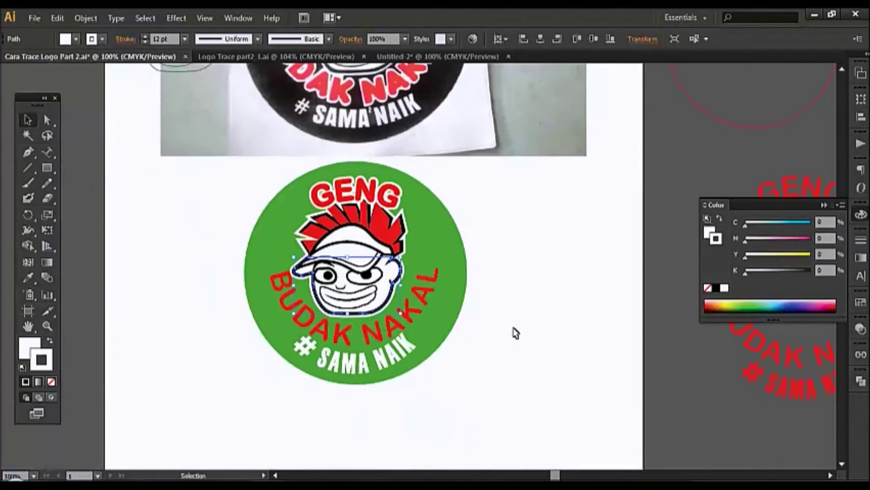
Give the red BUDAK NAKAL lettering in the green circle logo a white 6 pt stroke.
left_click(519, 334)
key("space")
left_click_drag(510, 313, 518, 354)
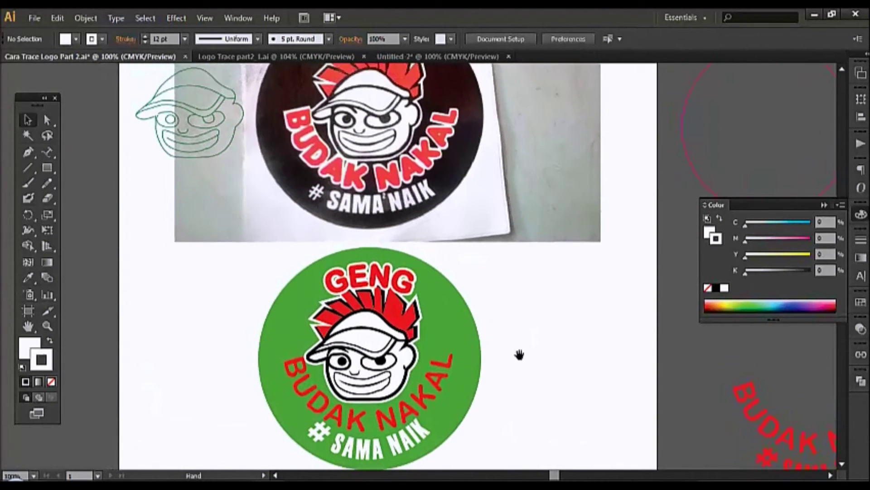
left_click(425, 401)
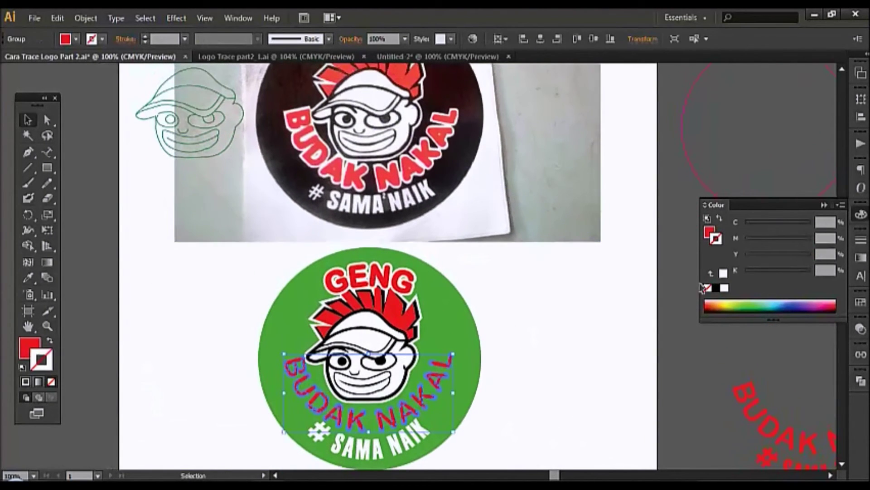
left_click(723, 273)
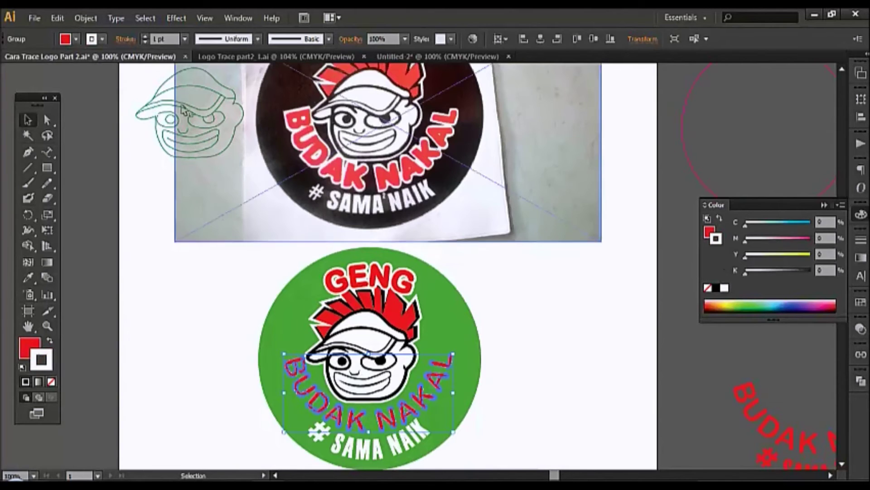
left_click(145, 37)
left_click(145, 37)
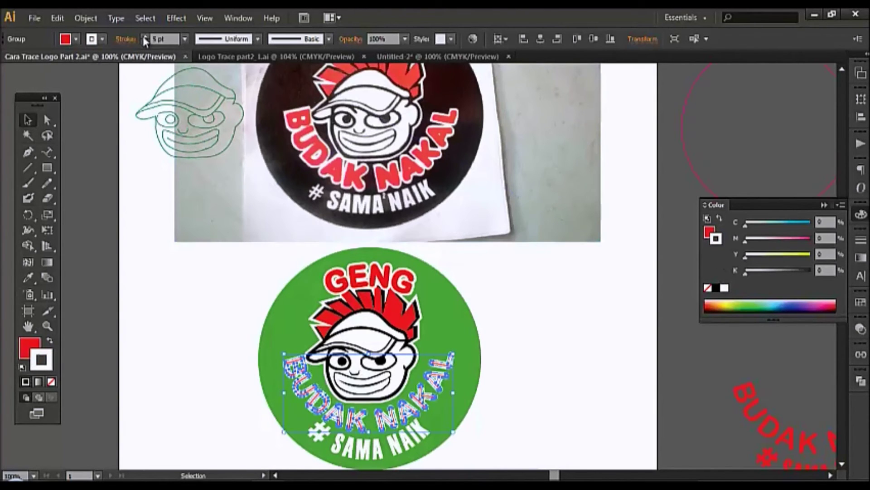
left_click(145, 37)
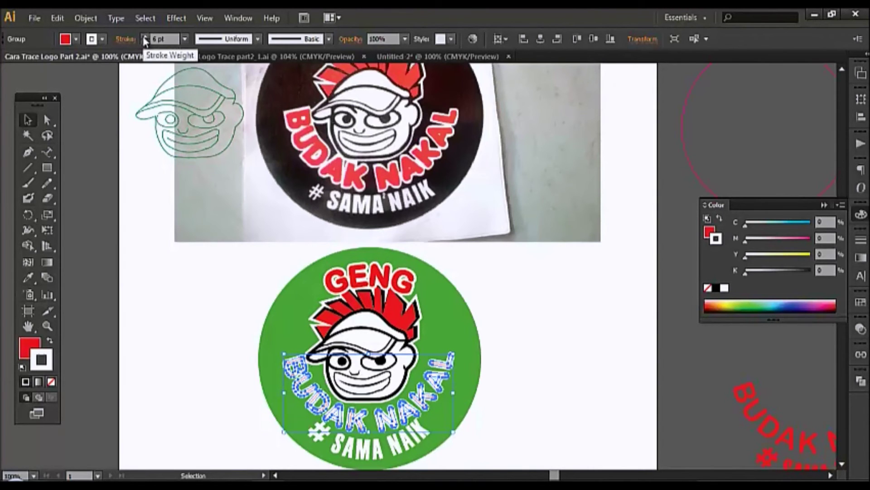
left_click(508, 390)
Duplicate the white-outlined BUDAK NAKAL lettering to the right of its original and remove the copy's stroke.
scroll(453, 394, "down", 2)
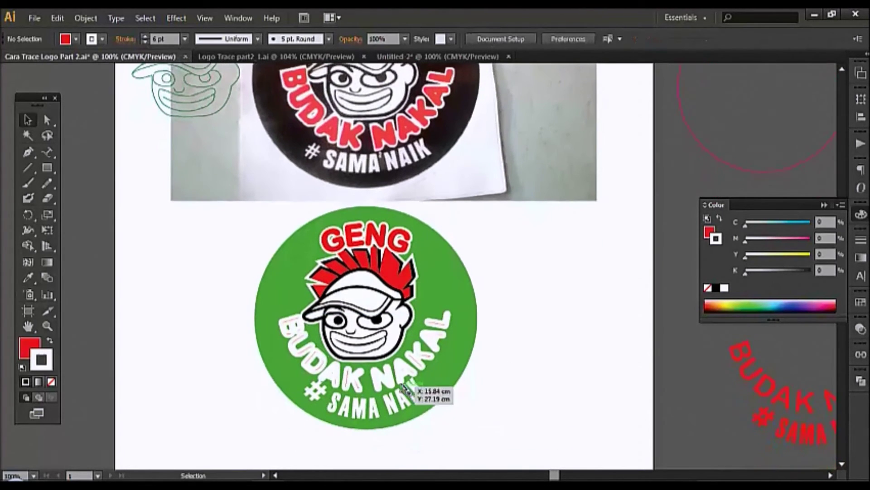
left_click_drag(392, 380, 525, 383)
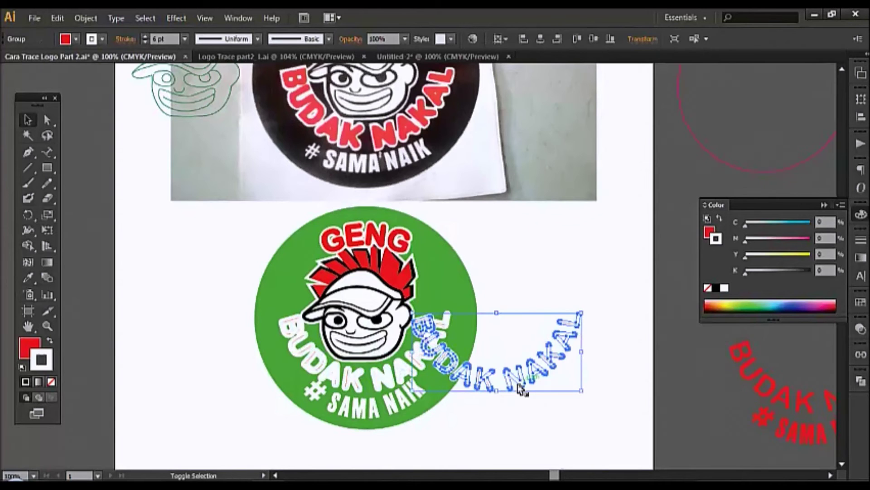
left_click(49, 382)
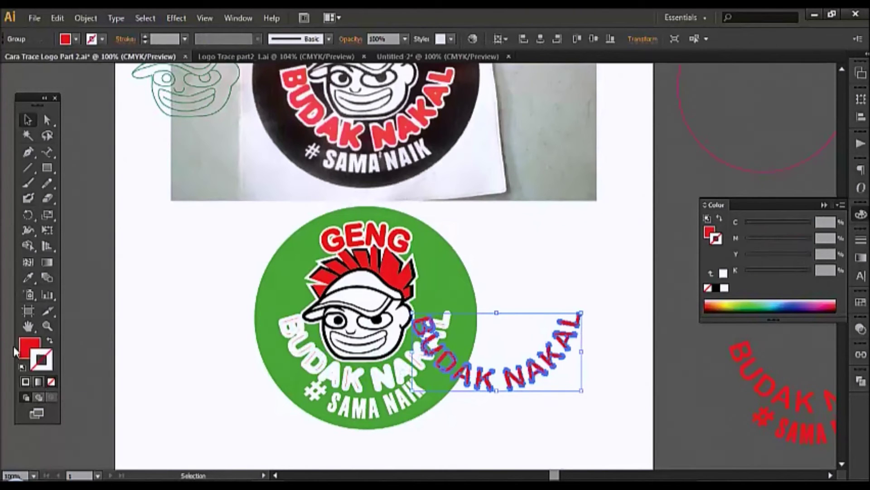
left_click(562, 435)
Move the red BUDAK NAKAL copy exactly onto the white-outlined lettering inside the green circle.
scroll(562, 435, "down", 1)
key("ctrl+=")
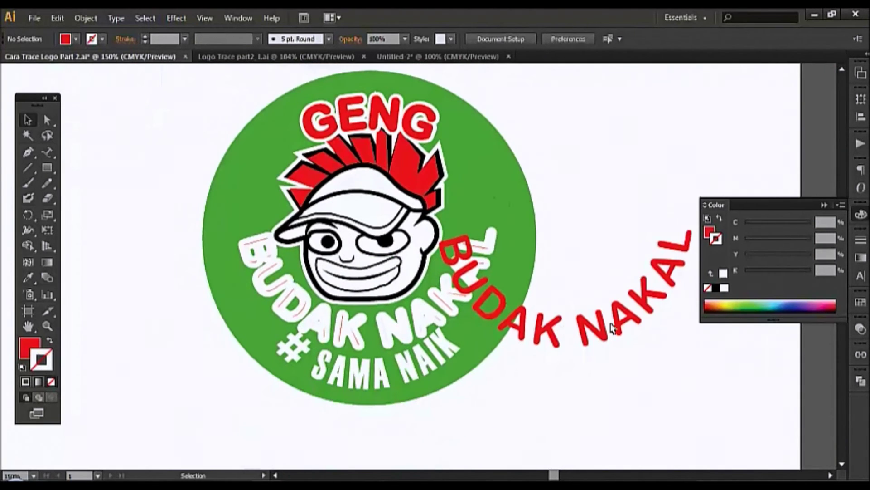
left_click_drag(619, 323, 417, 346)
left_click(618, 379)
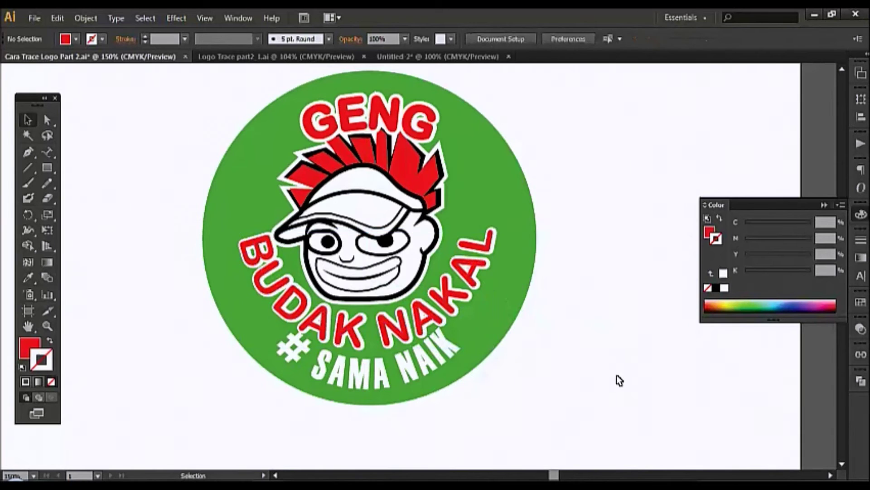
Unlock all objects and change the fill of the green circle behind the logo to black.
key("ctrl+minus")
key("ctrl+minus")
left_click_drag(503, 375, 557, 405)
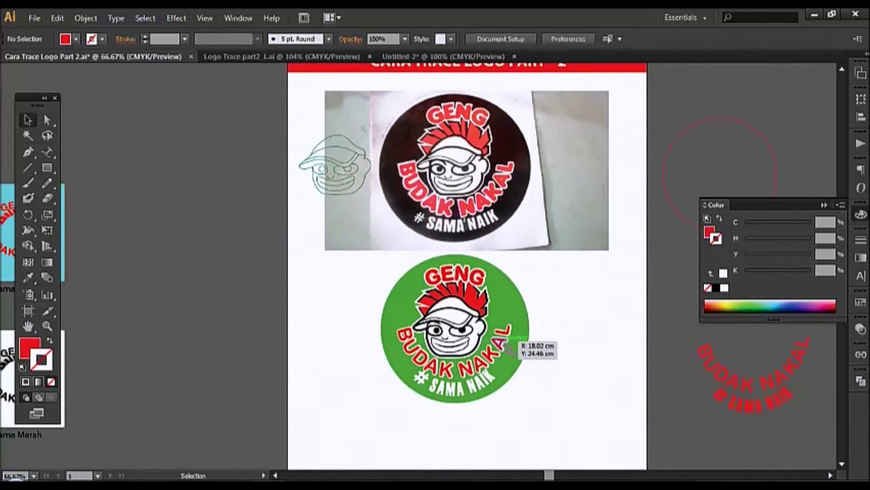
key("ctrl+plus")
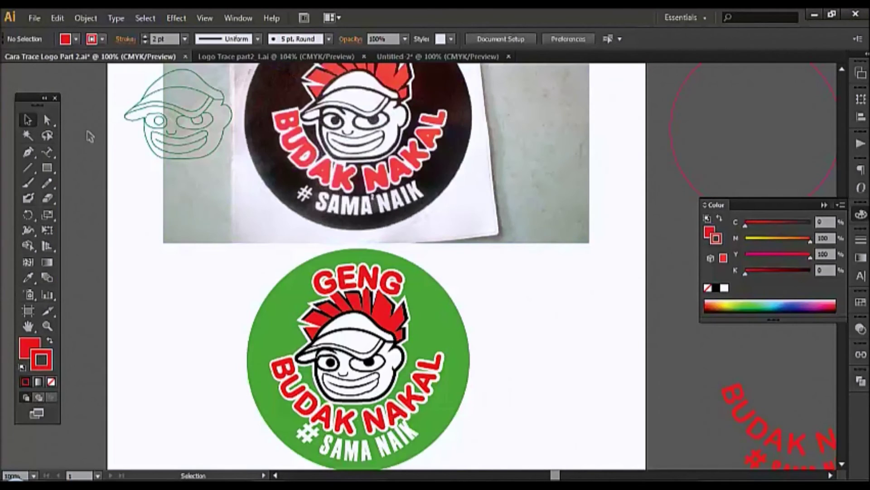
left_click(90, 17)
left_click(96, 109)
left_click(515, 369)
left_click(430, 310)
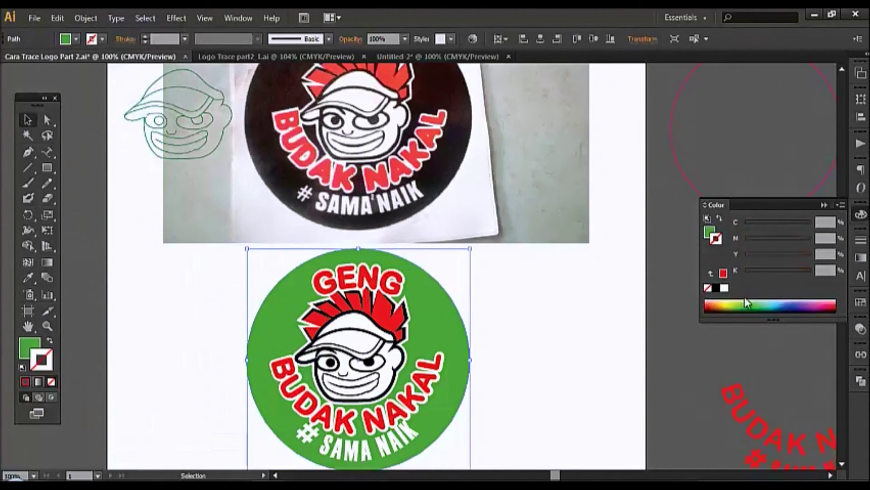
left_click(709, 232)
left_click(718, 288)
left_click(525, 370)
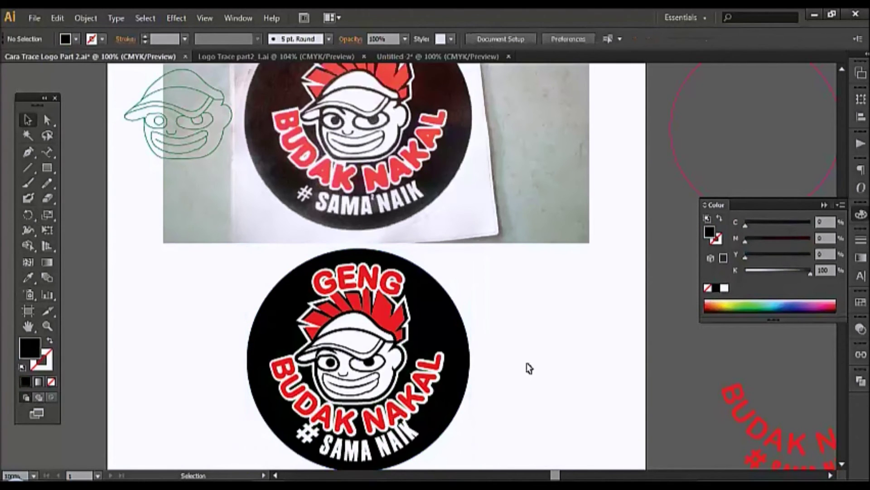
Examine the redrawn black logo against the photo and review the colour block layouts on the CARA TRACE LOGO PART - 2 sheet.
scroll(526, 349, "down", 1)
key("ctrl+minus")
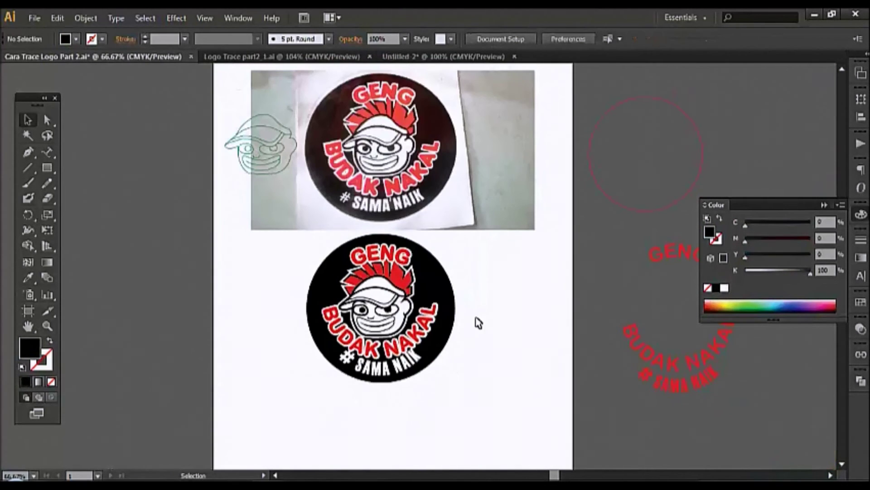
scroll(506, 311, "up", 1)
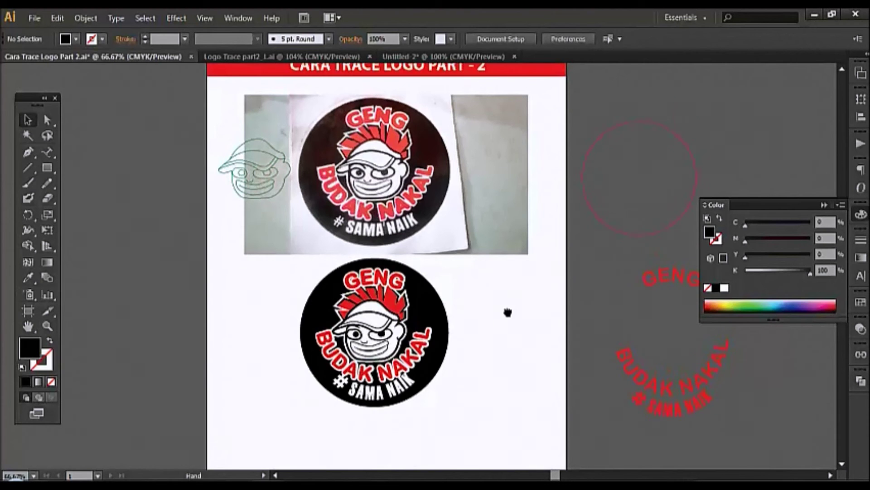
key("ctrl+plus")
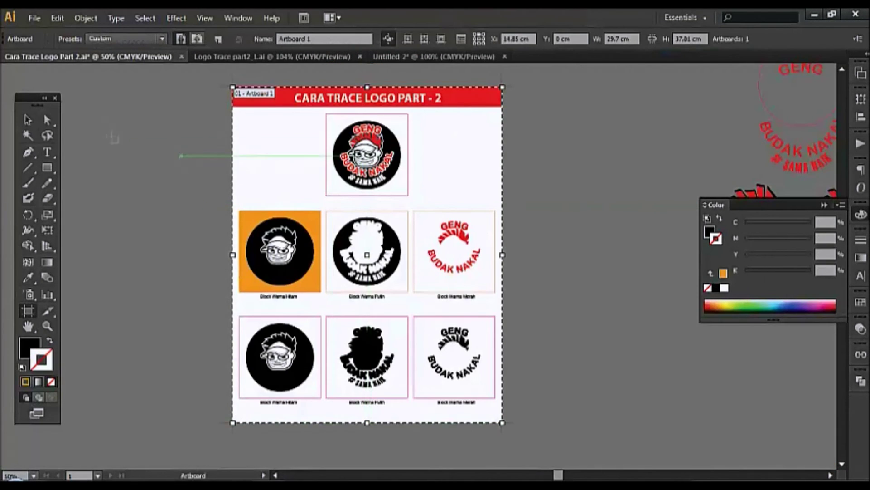
left_click(28, 120)
left_click_drag(570, 253, 593, 407)
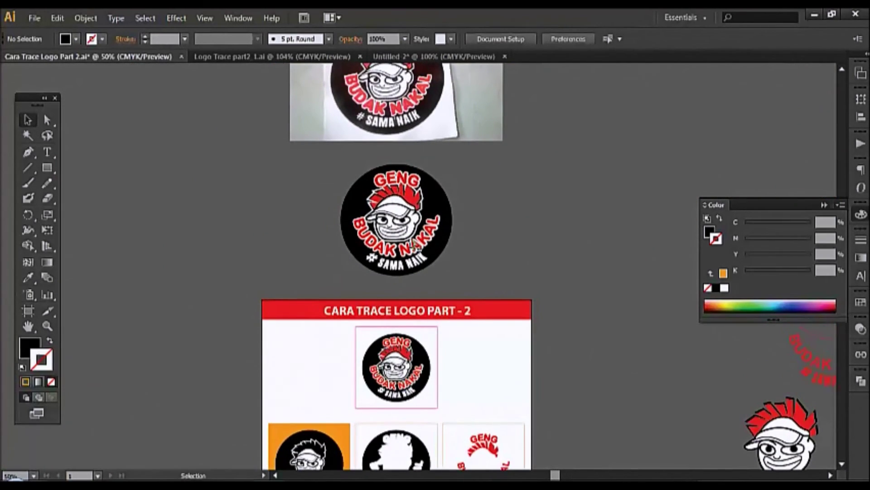
left_click_drag(592, 361, 575, 186)
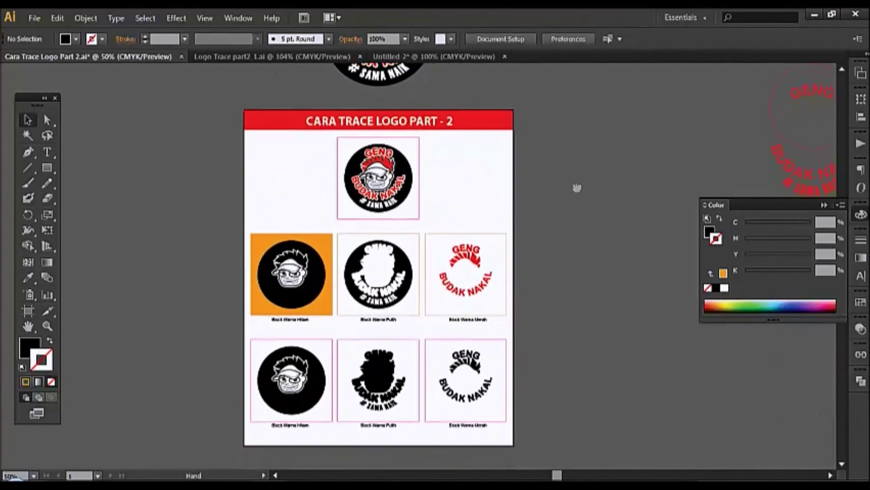
key("ctrl+equal")
left_click_drag(586, 243, 629, 263)
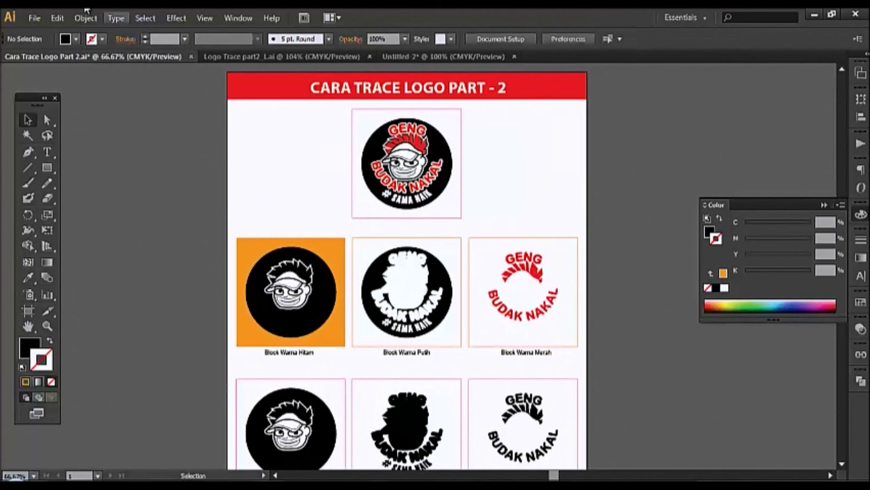
left_click(36, 18)
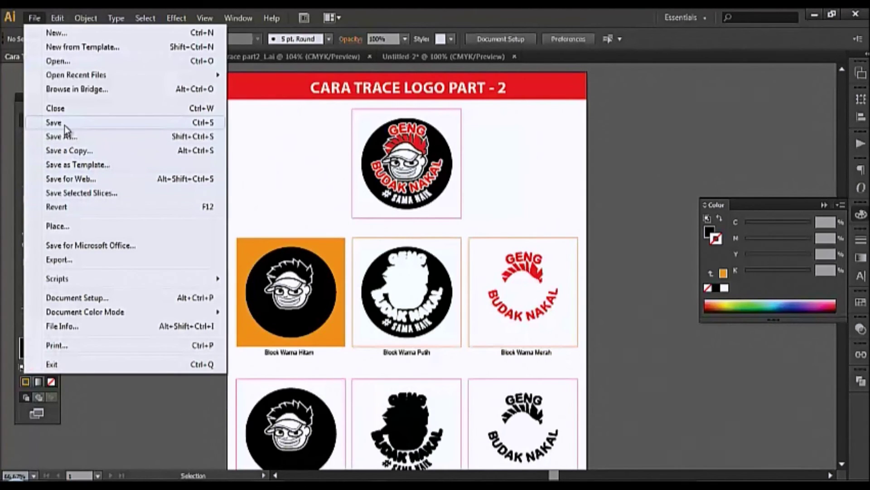
left_click(673, 161)
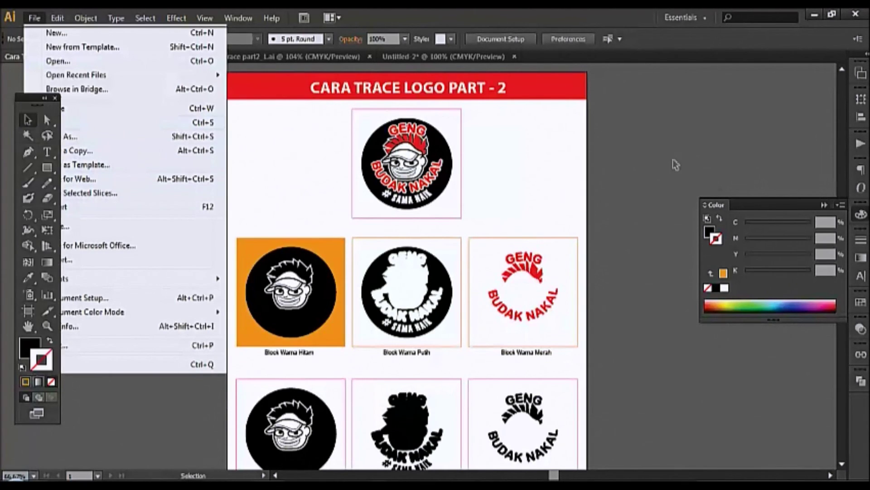